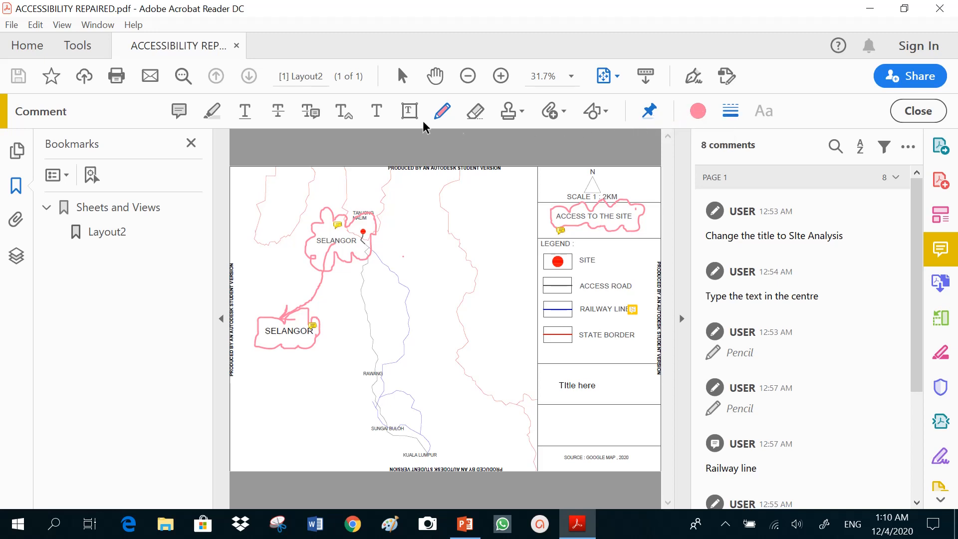
# Step: Draw a freehand pencil mark in the empty box above the source line and post the comment "What is the title?" on it
pyautogui.click(439, 113)
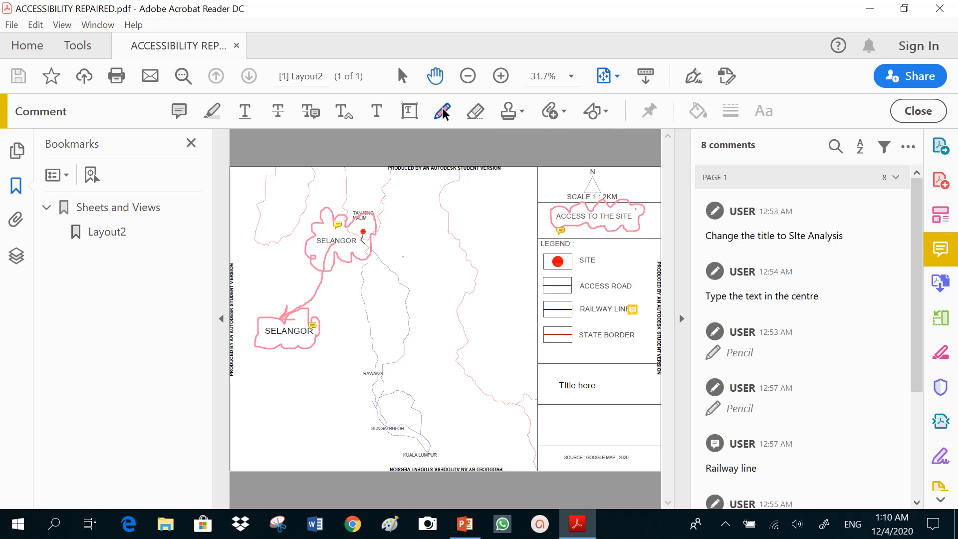
pyautogui.click(442, 107)
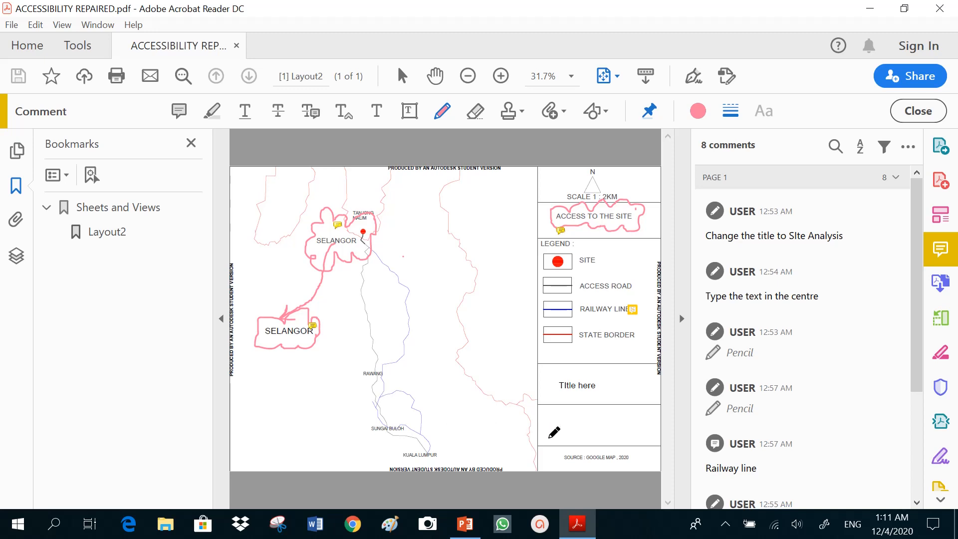
pyautogui.moveTo(550, 432)
pyautogui.mouseDown()
pyautogui.moveTo(552, 417)
pyautogui.moveTo(619, 424)
pyautogui.mouseUp()
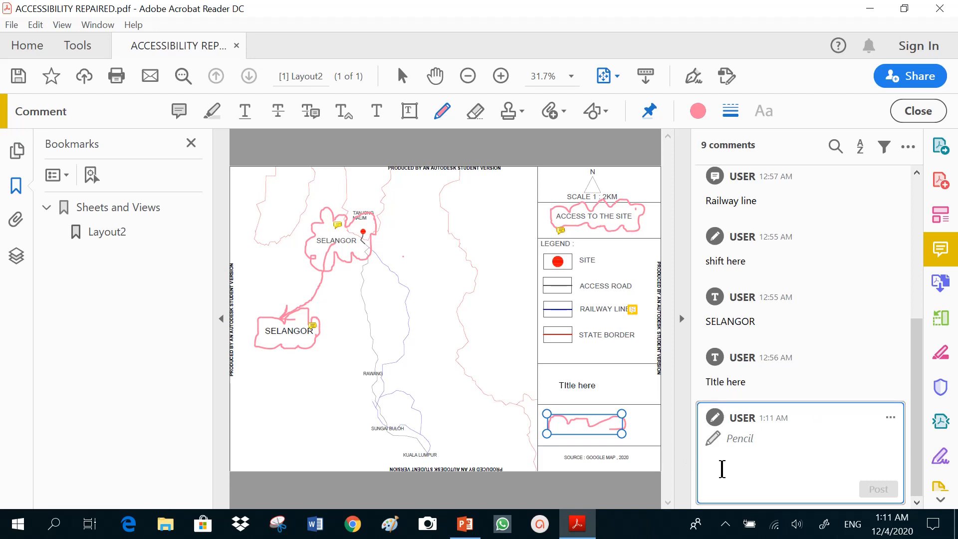
pyautogui.write('What ')
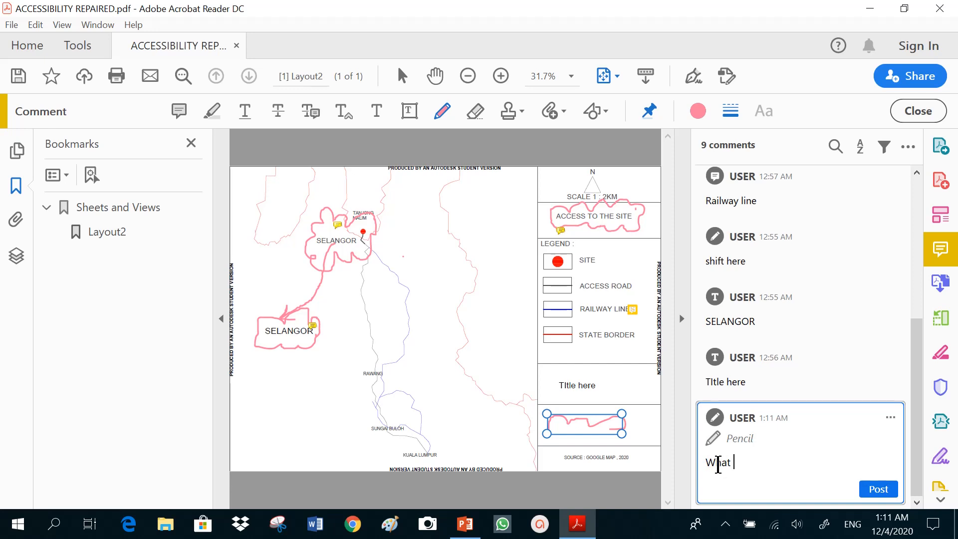
pyautogui.write('is the title?')
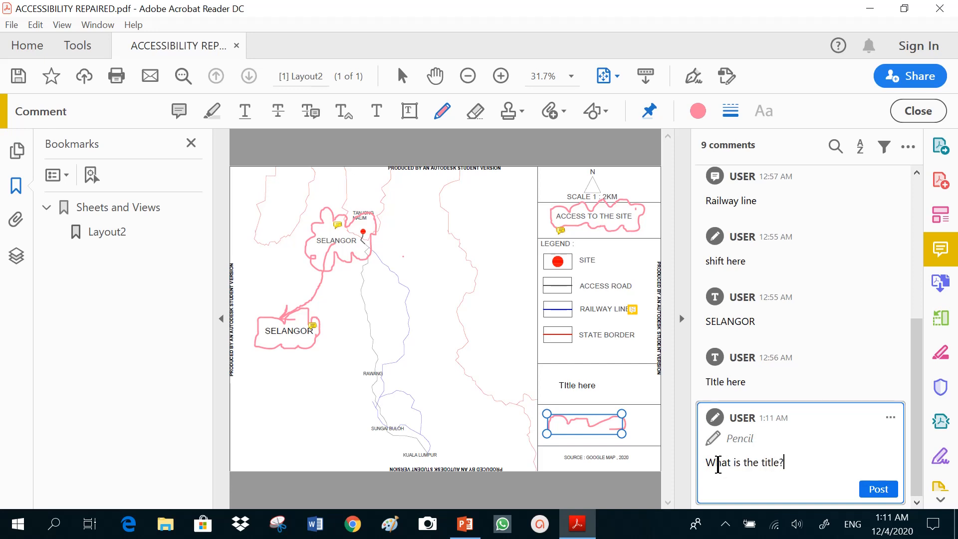
pyautogui.click(862, 493)
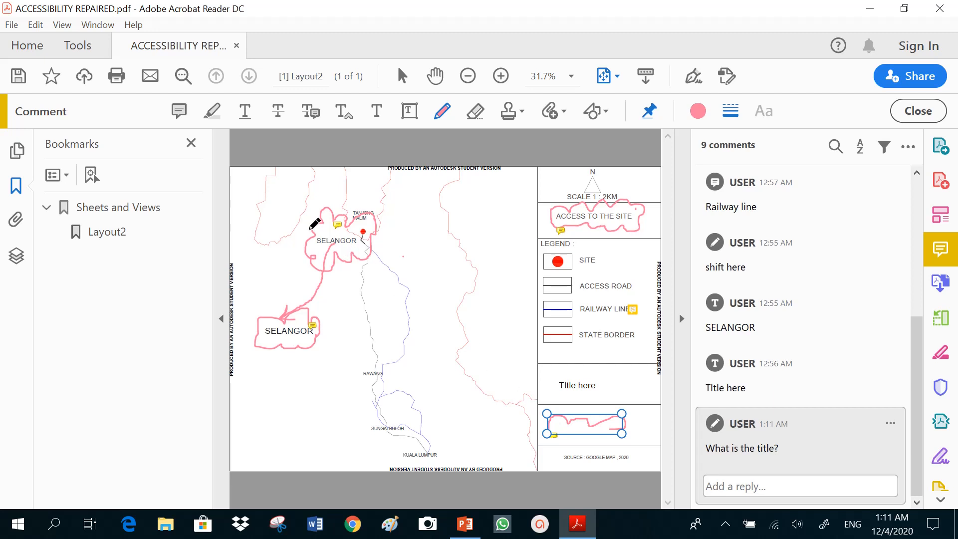
# Step: Add a sticky note beside the blue railway line on the map and post "The line needs a proper symbol"
pyautogui.click(180, 112)
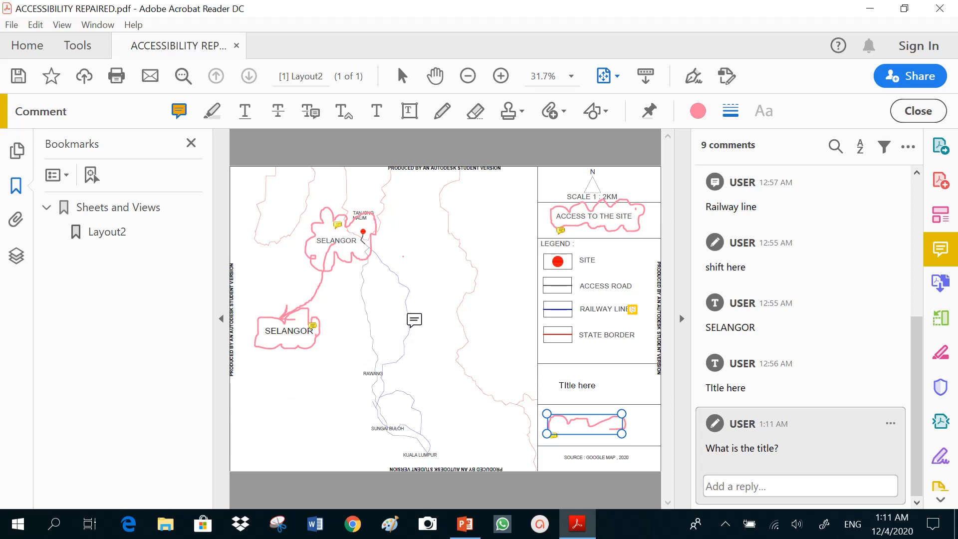
pyautogui.click(415, 320)
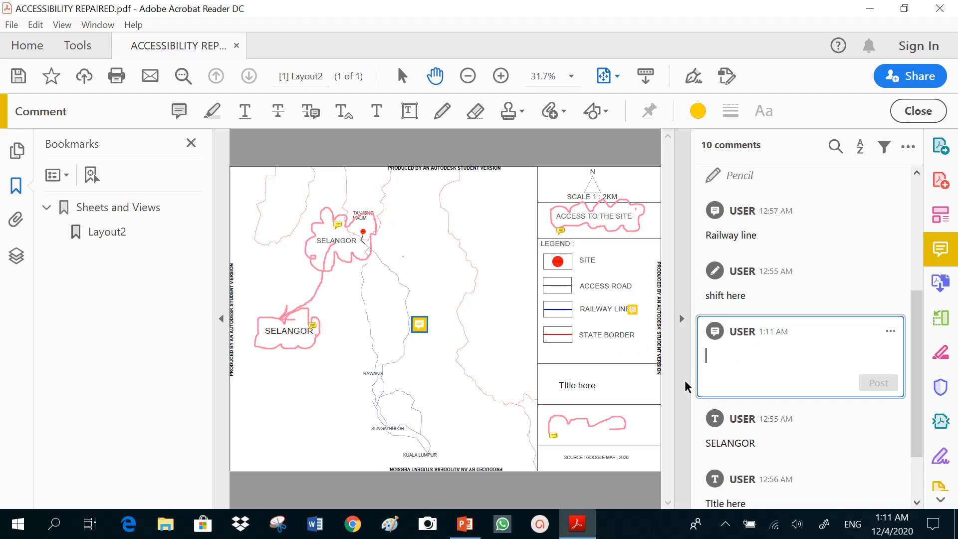
pyautogui.write('The ')
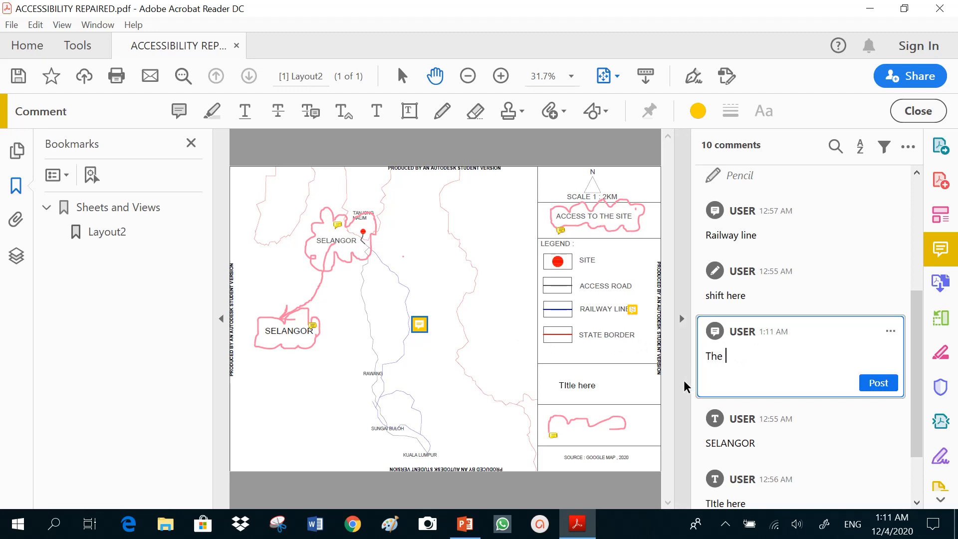
pyautogui.write('line needs a proper ')
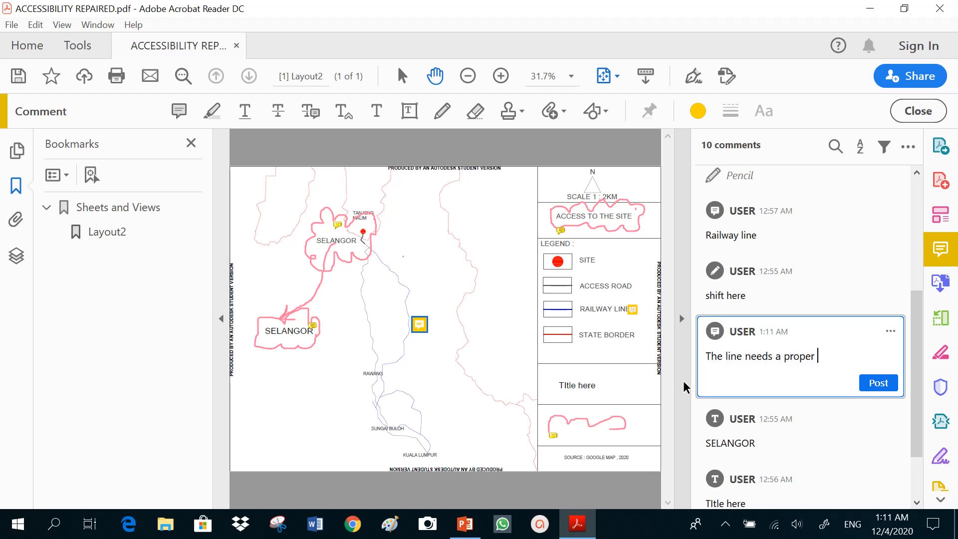
pyautogui.write('symbol')
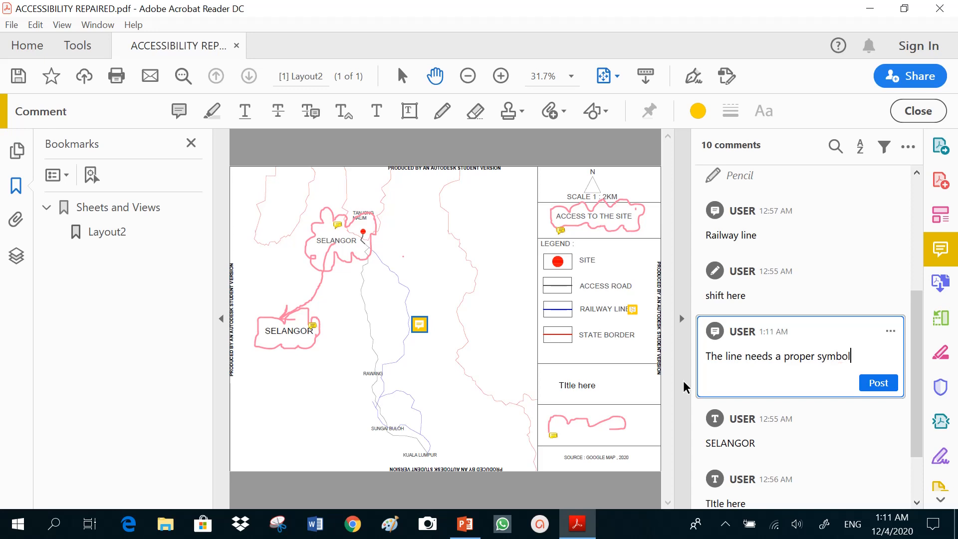
pyautogui.click(867, 384)
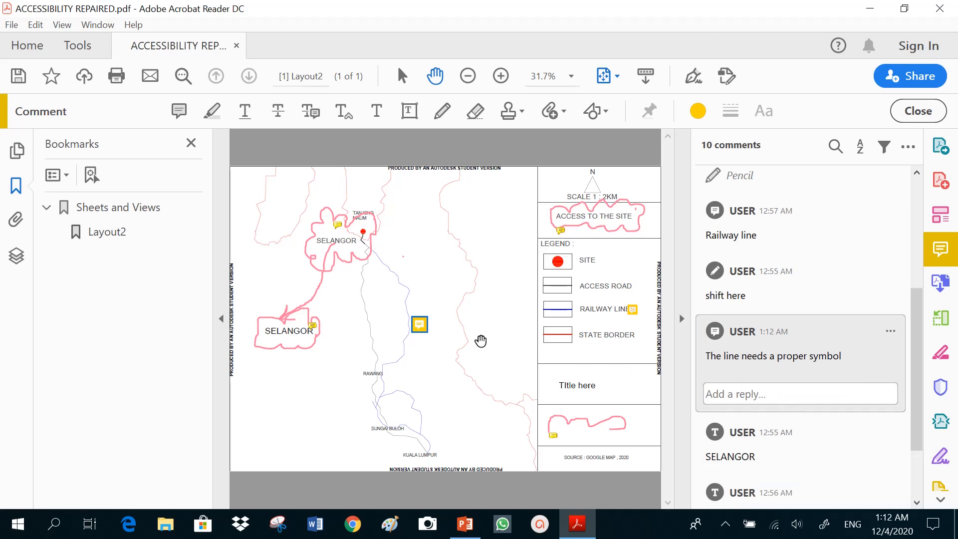
pyautogui.moveTo(421, 326)
# Step: Draw a small pencil mark beside the state border northeast of the site and erase it
pyautogui.click(439, 112)
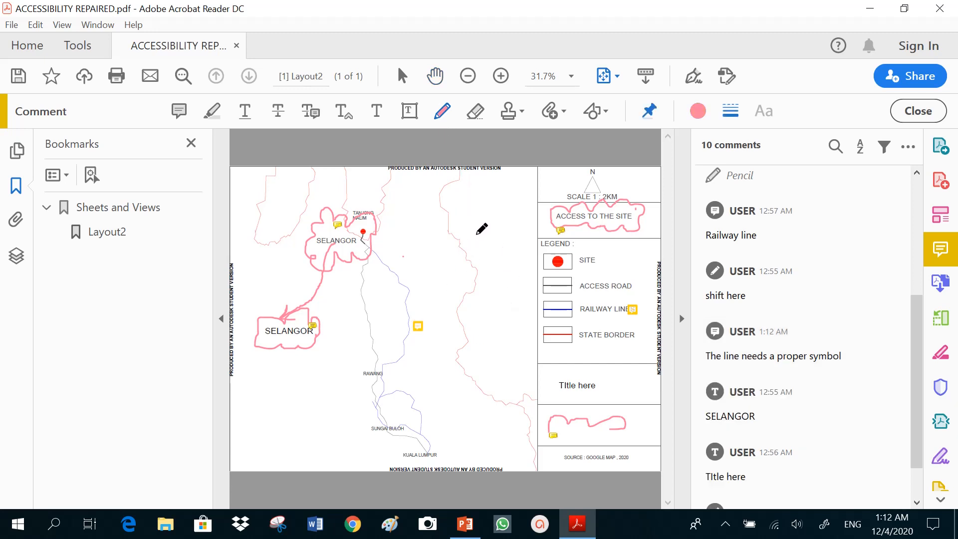
pyautogui.moveTo(468, 224)
pyautogui.mouseDown()
pyautogui.moveTo(483, 216)
pyautogui.moveTo(472, 242)
pyautogui.mouseUp()
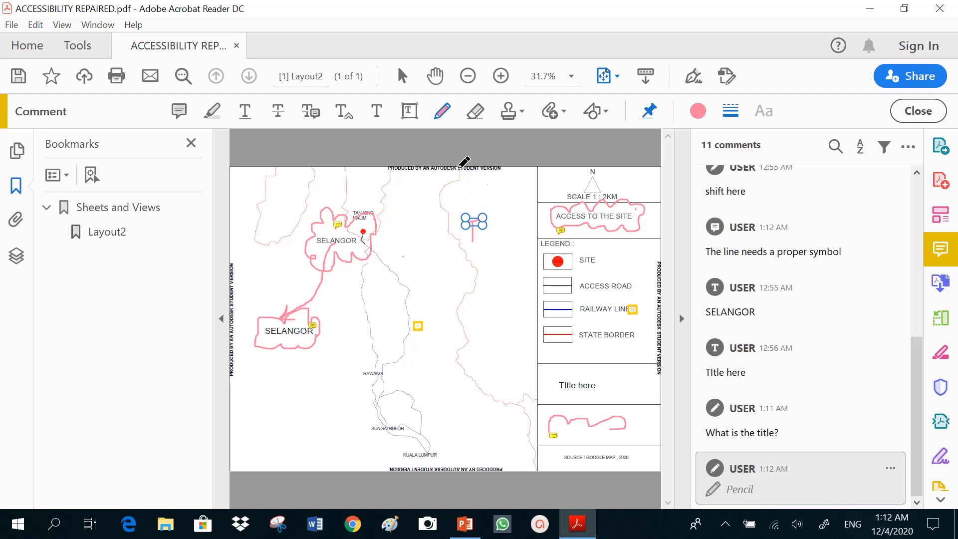
pyautogui.click(475, 111)
pyautogui.moveTo(470, 225); pyautogui.dragTo(476, 243)
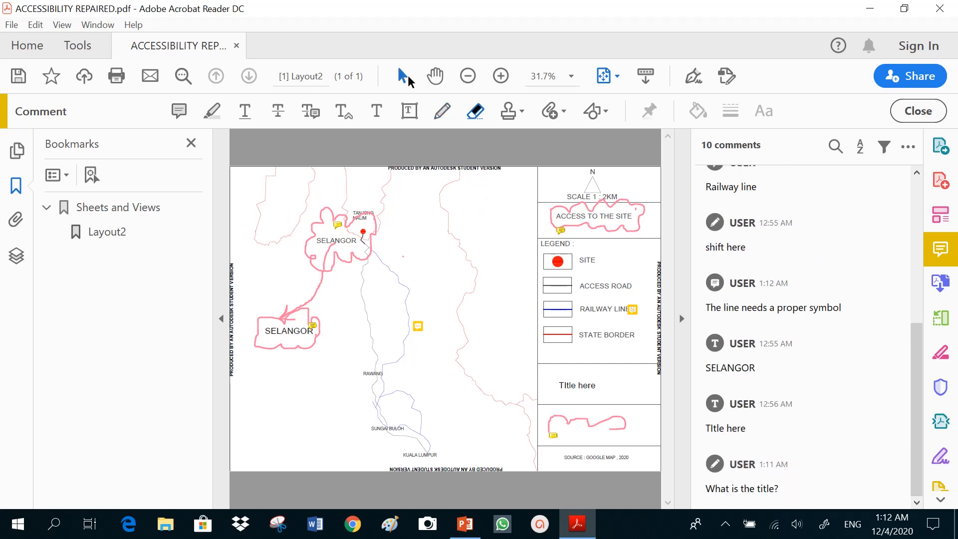
# Step: Delete the pencil markup in the box above the source line
pyautogui.click(408, 77)
pyautogui.click(576, 422)
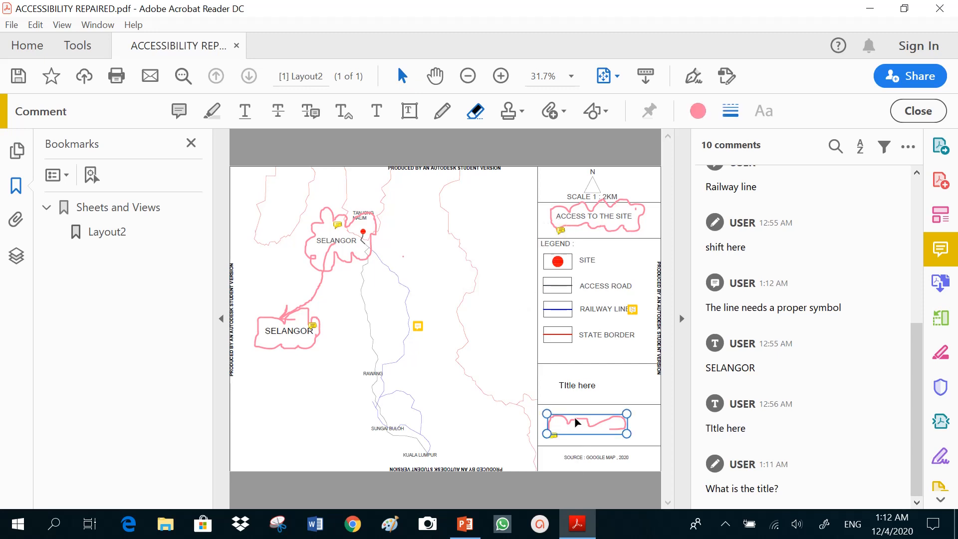
pyautogui.press('Delete')
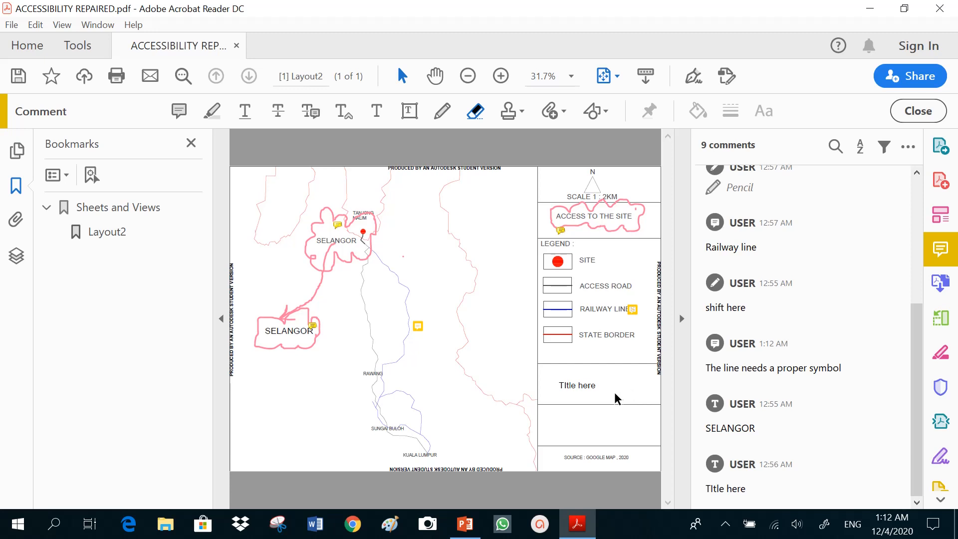
# Step: Highlight the SELANGOR label inside the pencil cloud near the site marker
pyautogui.click(439, 114)
pyautogui.click(178, 111)
pyautogui.click(211, 113)
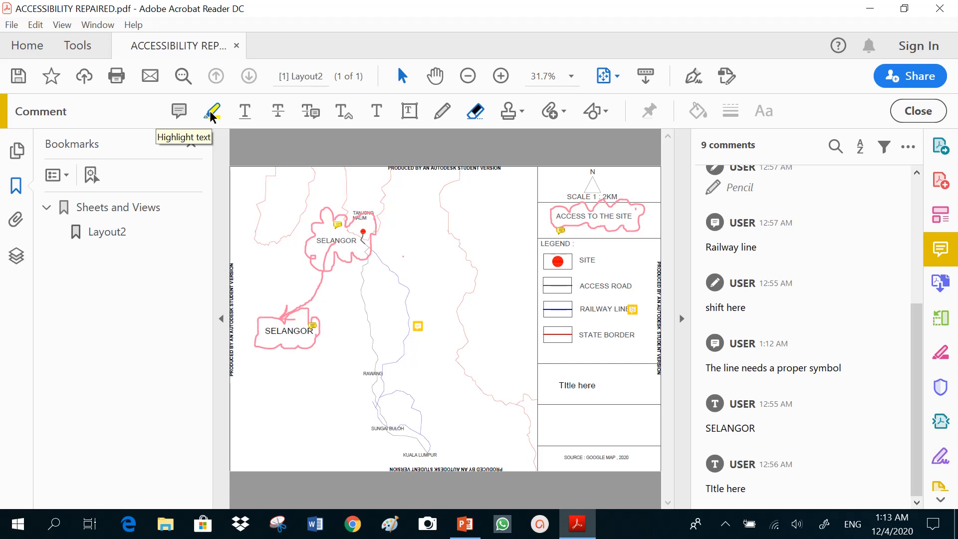
pyautogui.click(210, 114)
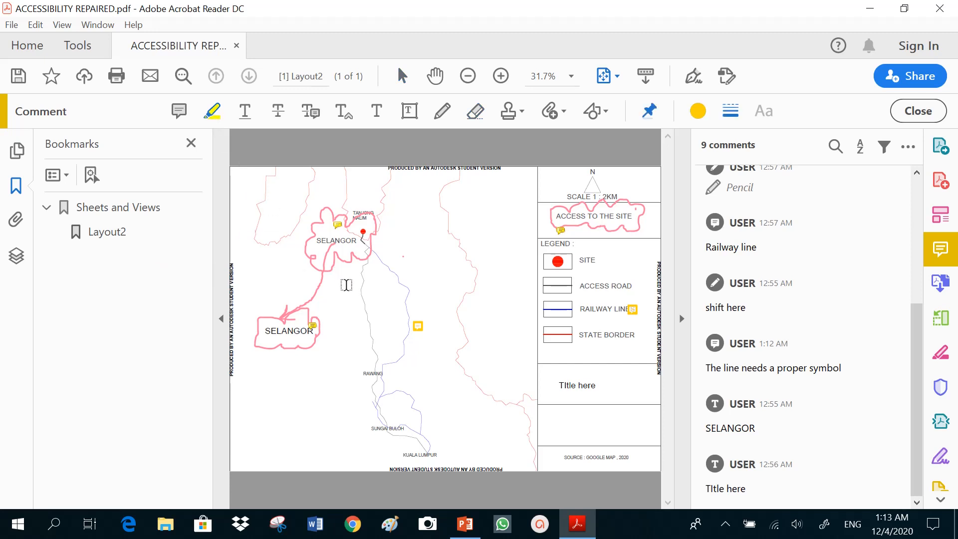
pyautogui.click(307, 340)
pyautogui.click(289, 295)
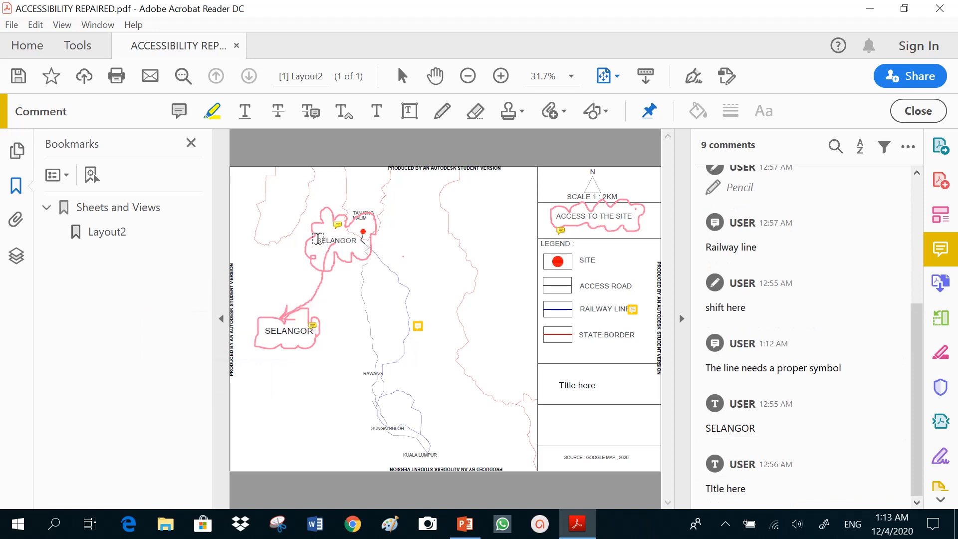
pyautogui.moveTo(315, 241); pyautogui.dragTo(362, 246)
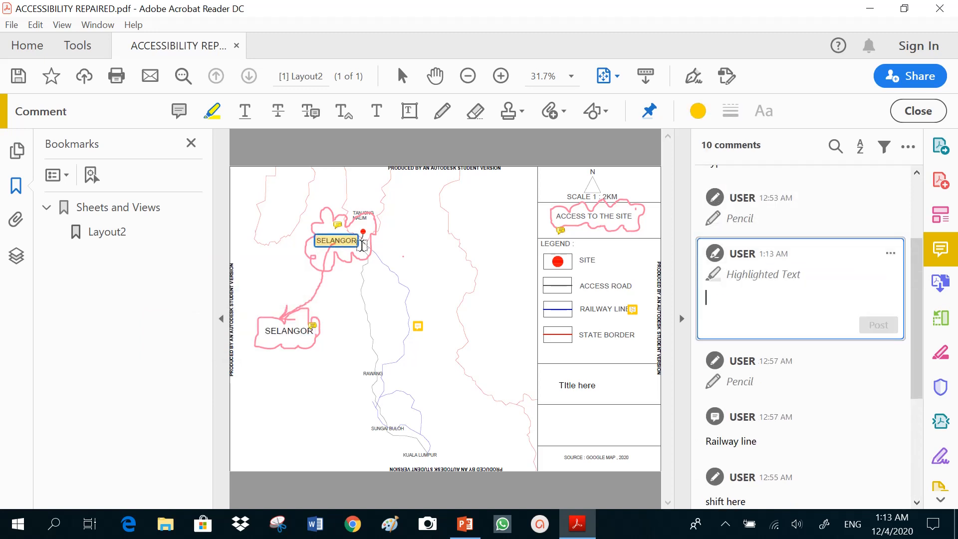
# Step: Highlight the RAWANG label and post the comment "The font should be bigger" on it
pyautogui.moveTo(364, 373); pyautogui.dragTo(392, 372)
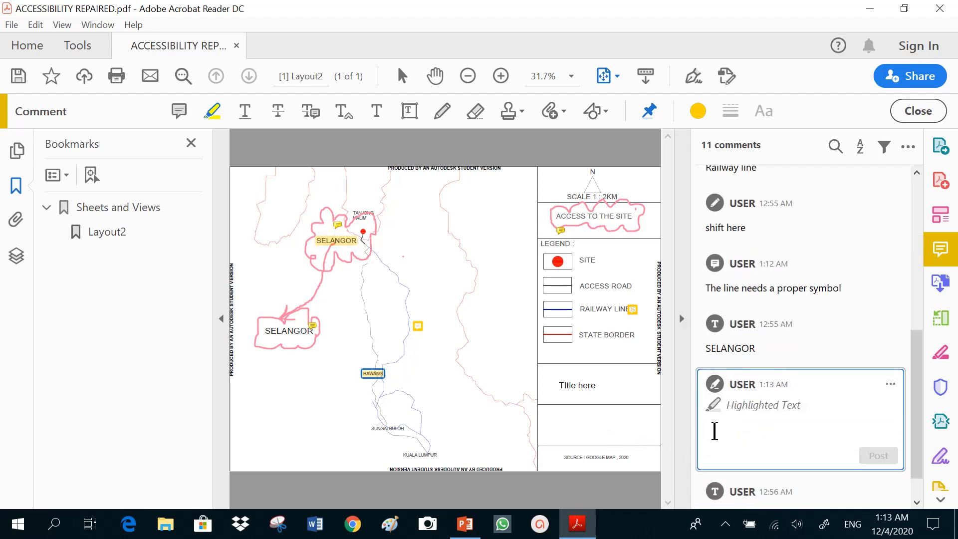
pyautogui.write('The f')
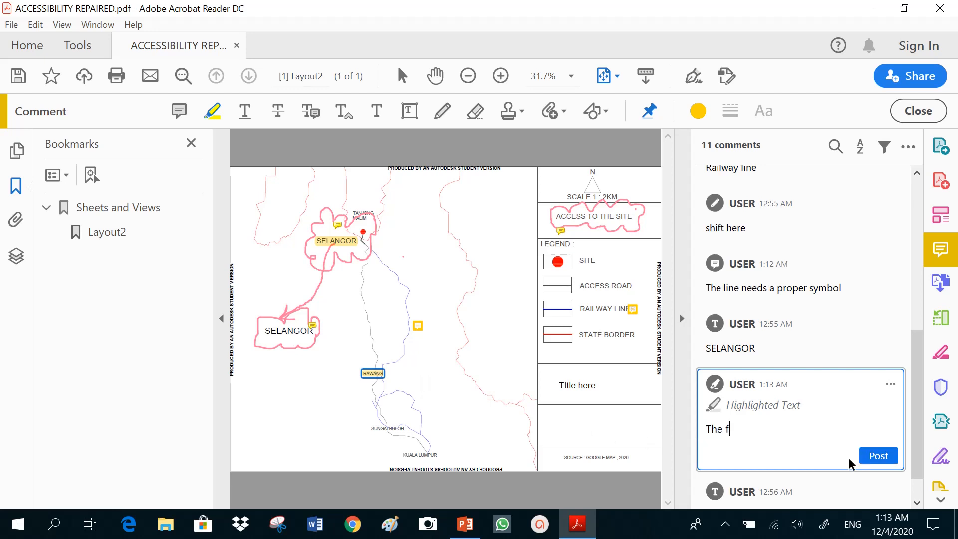
pyautogui.write('ont should be bi')
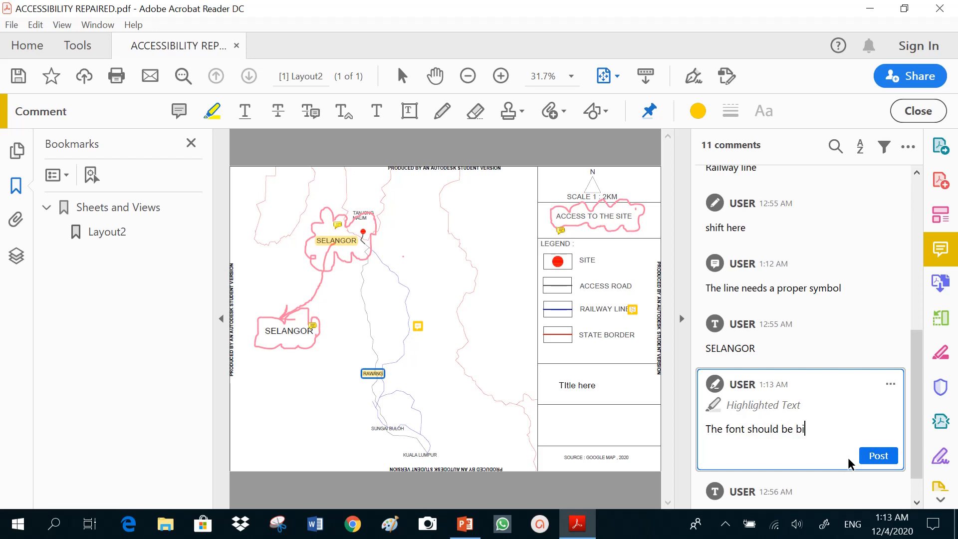
pyautogui.write('gger')
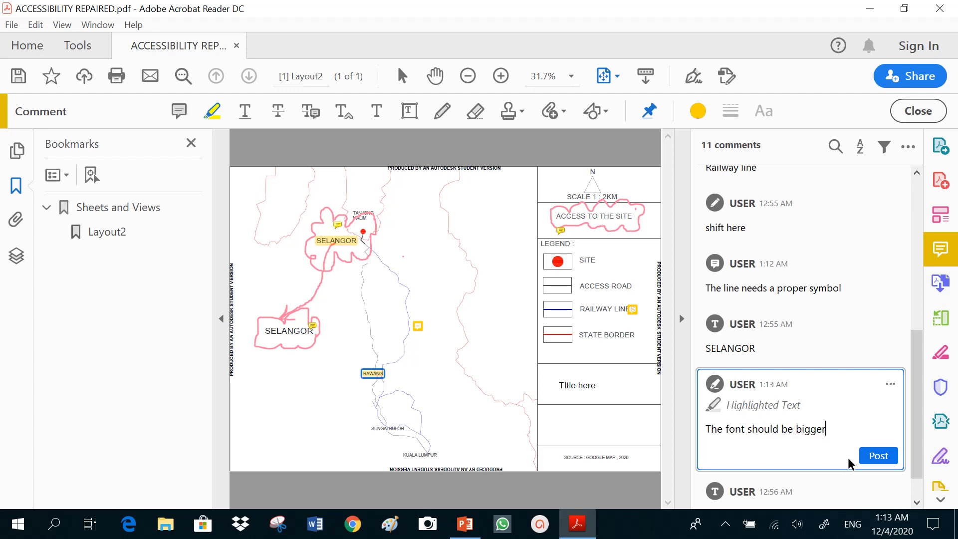
pyautogui.click(879, 458)
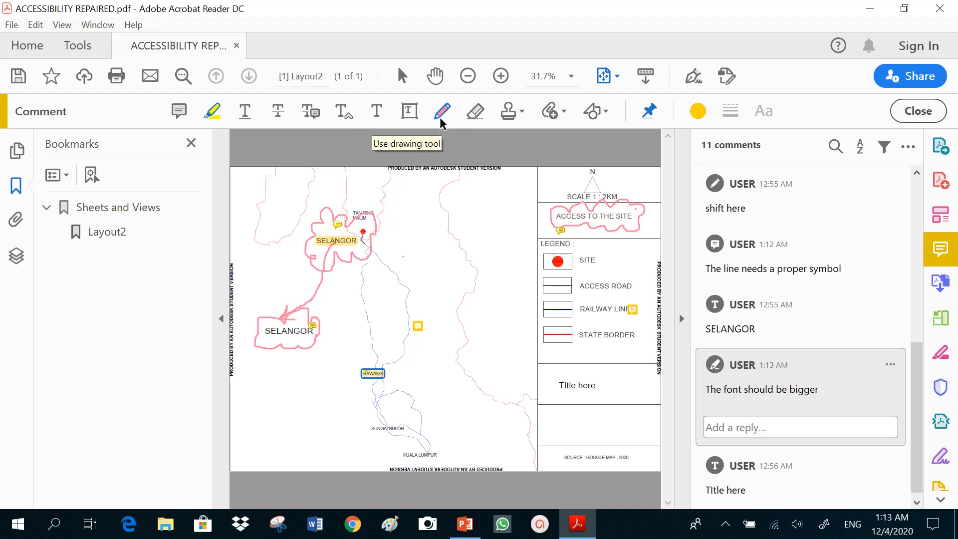
# Step: Add a text box on the map east of the site marker reading "What is the District name?"
pyautogui.click(409, 112)
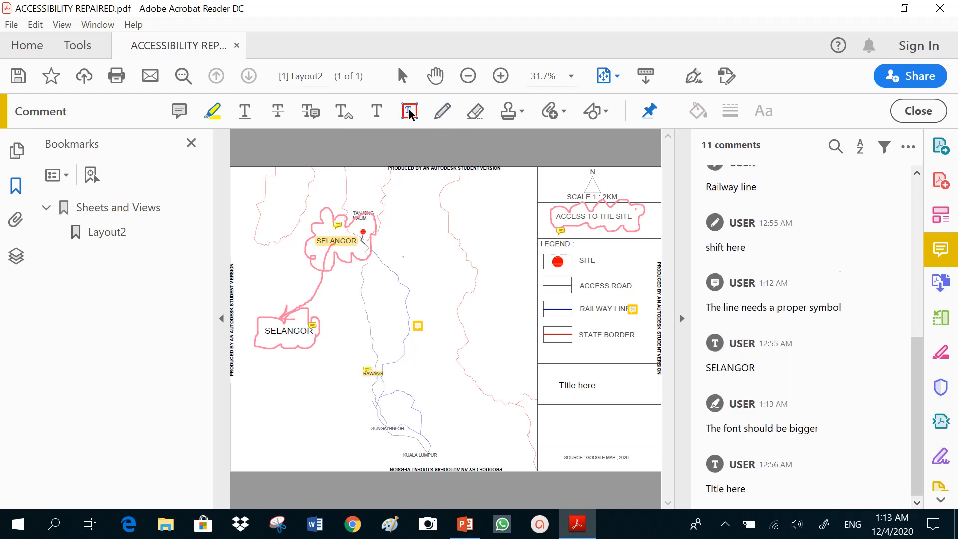
pyautogui.click(412, 247)
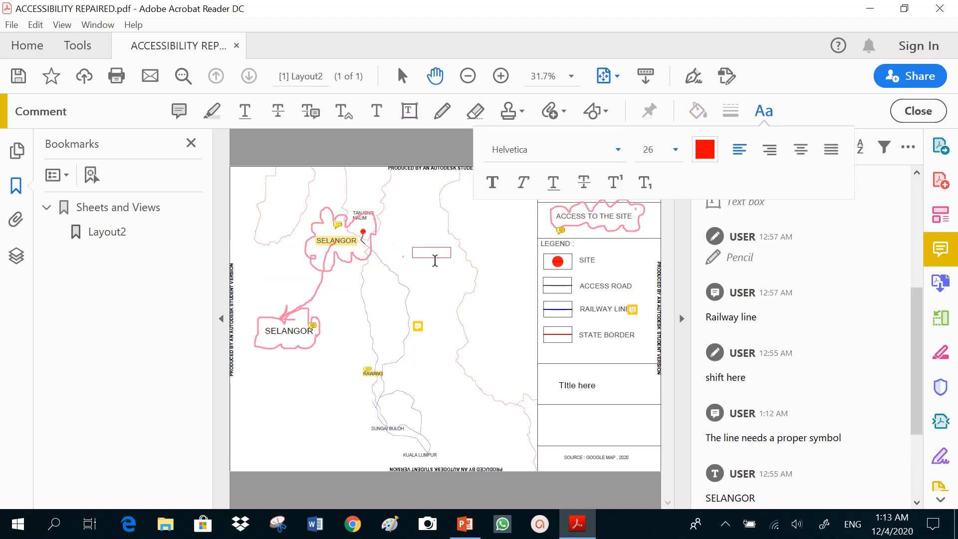
pyautogui.write('What us')
pyautogui.press('Return')
pyautogui.press('BackSpace')
pyautogui.write('s the District name?')
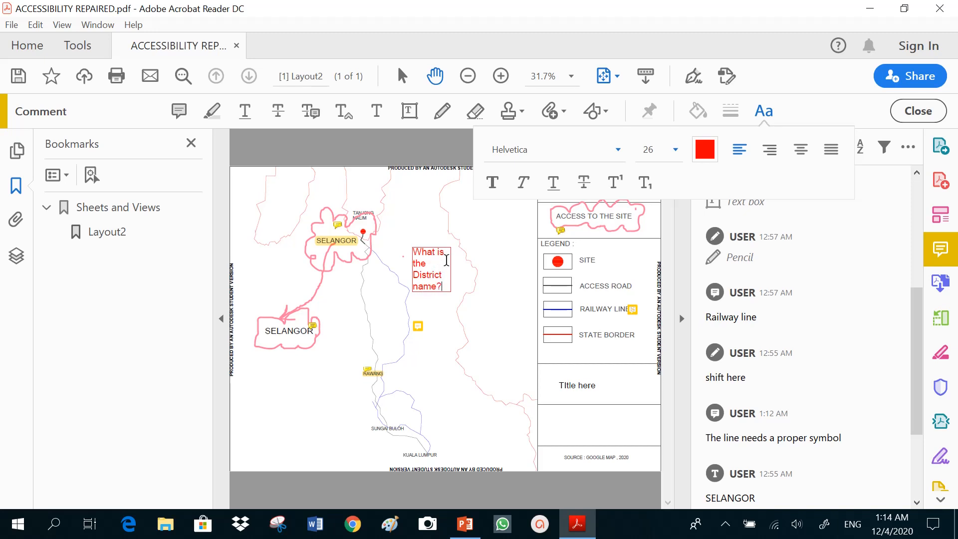
pyautogui.click(451, 265)
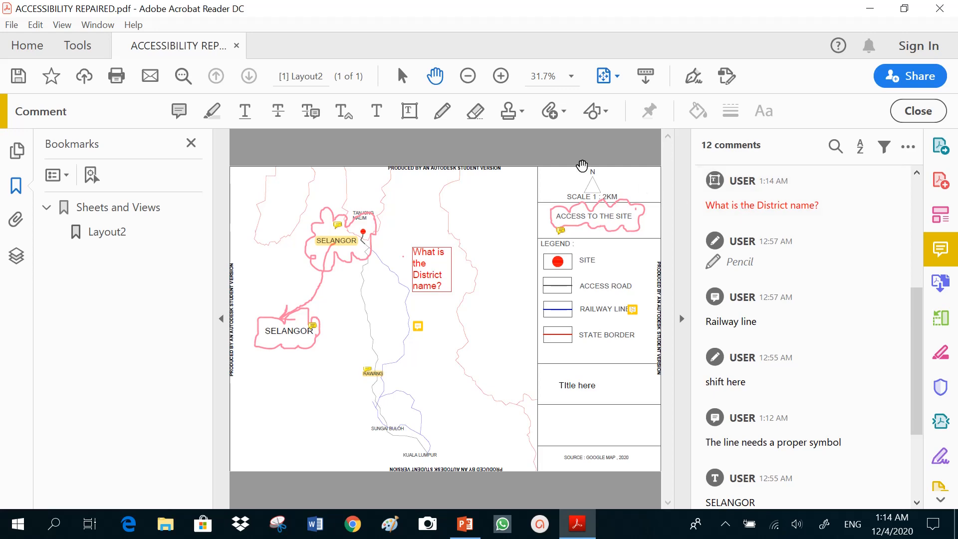
# Step: Save the document as ACCESSIBILITY REPAIRED in the Studio 02 folder, replacing the existing file, and close the PDF reader
pyautogui.click(11, 25)
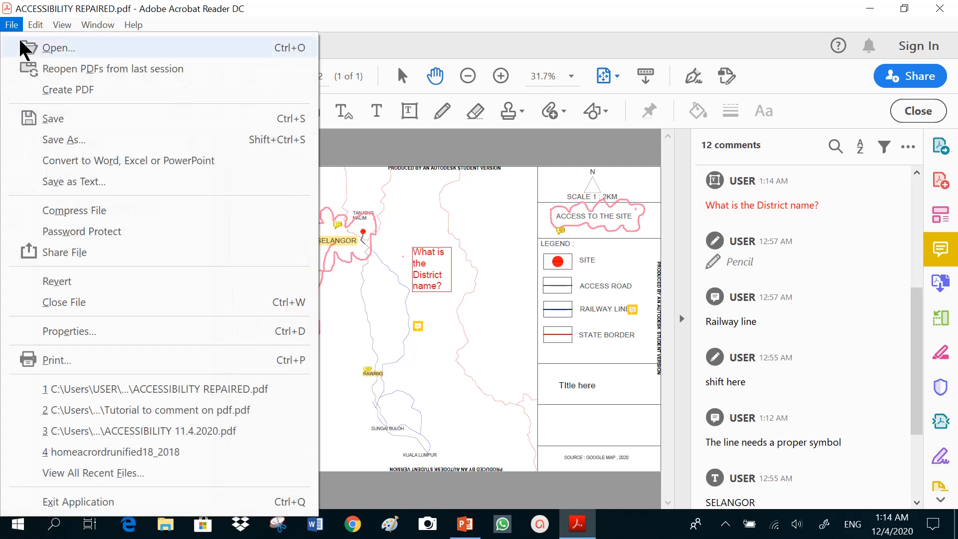
pyautogui.click(44, 118)
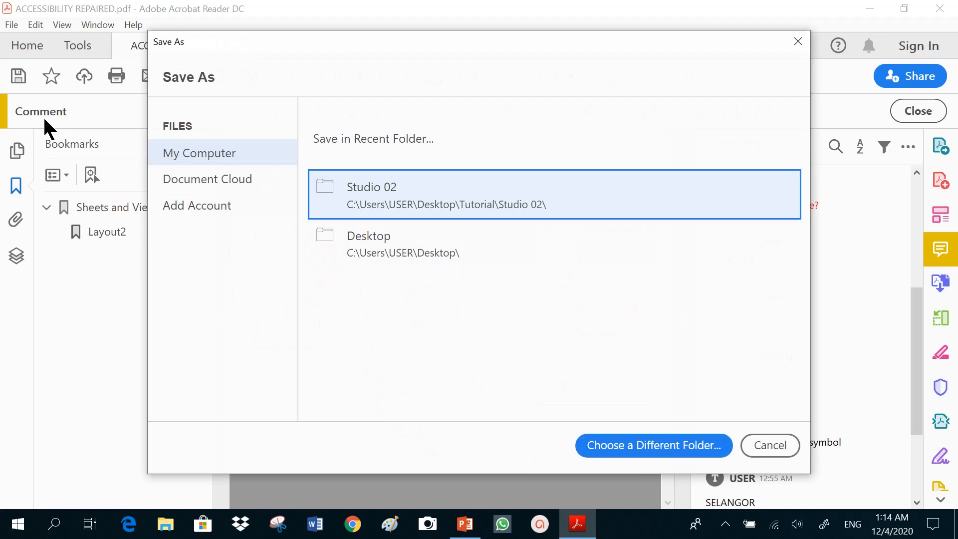
pyautogui.click(584, 202)
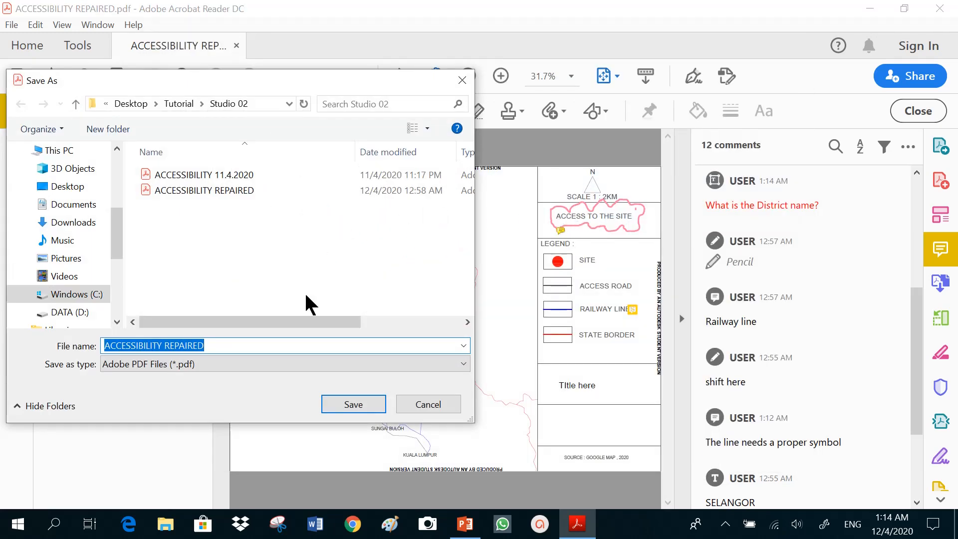
pyautogui.click(363, 410)
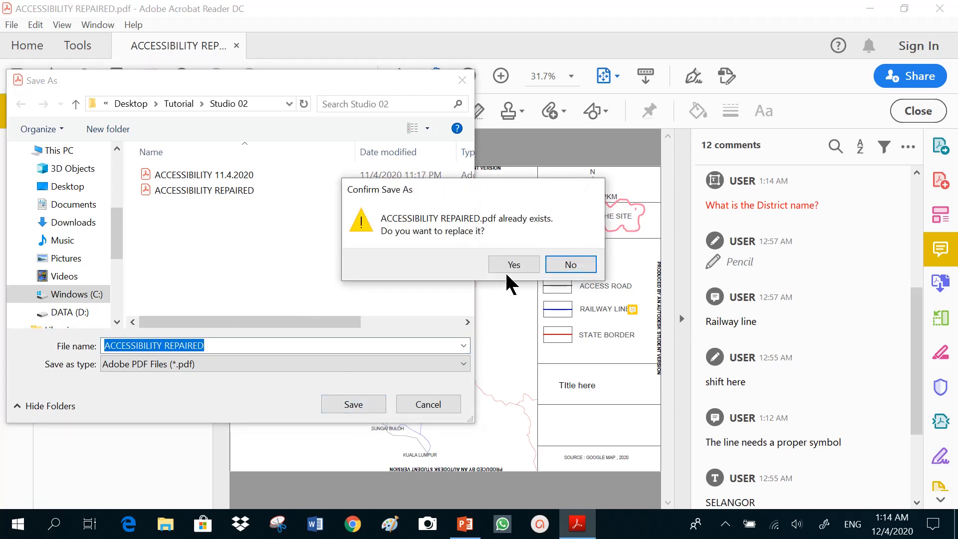
pyautogui.click(514, 265)
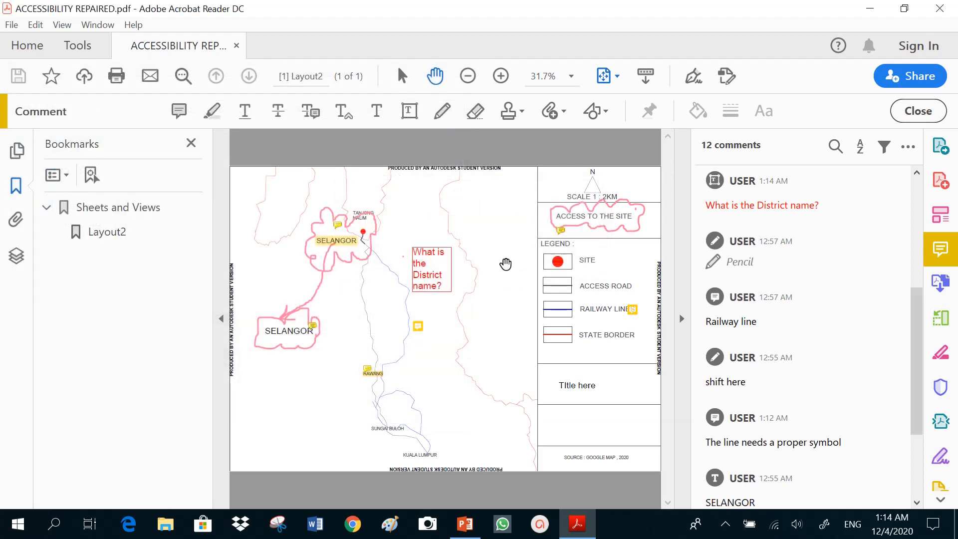
pyautogui.click(941, 8)
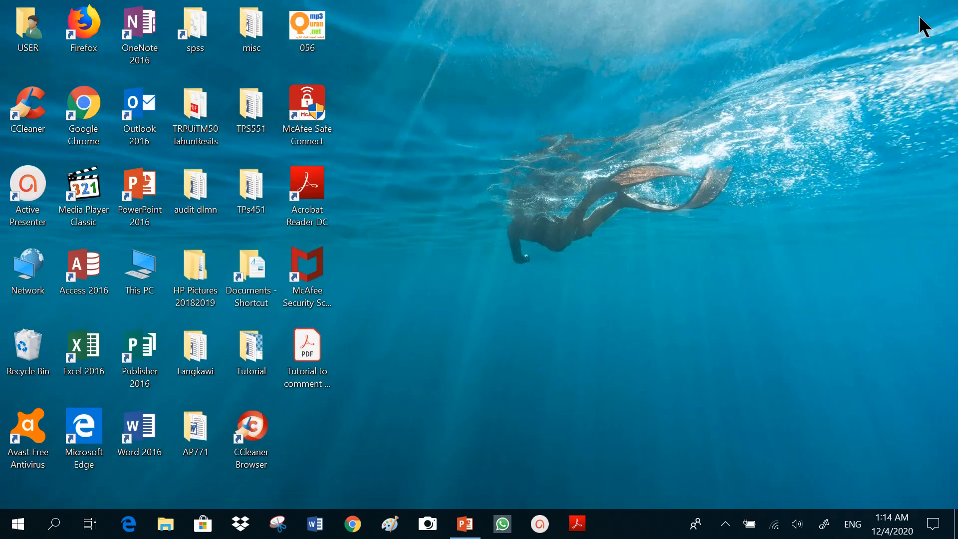